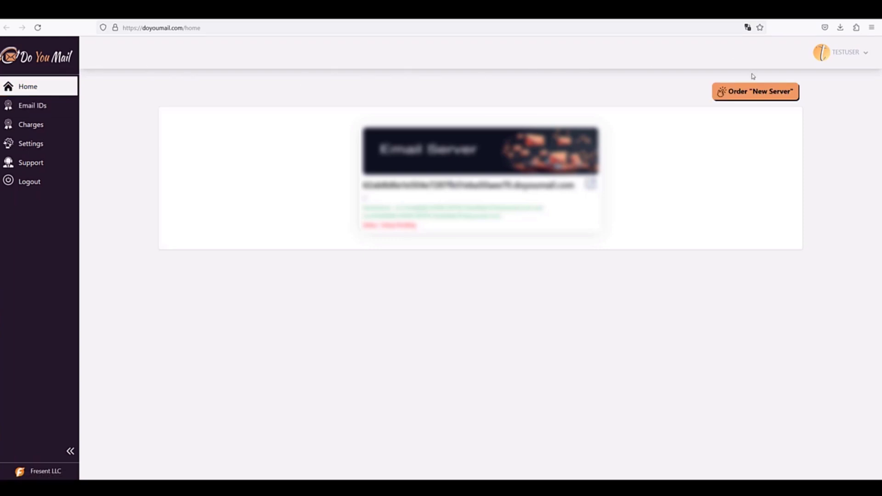
Dismiss the email server order details and review its two nameservers and Setup Pending status
click(751, 92)
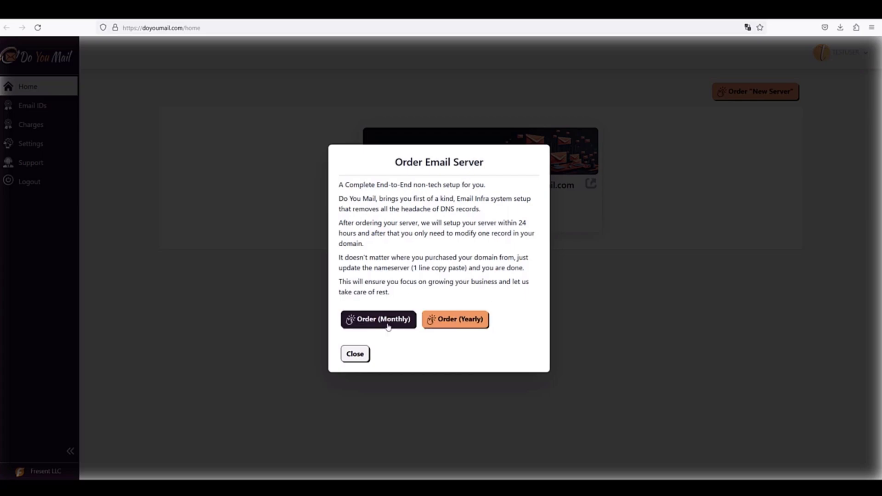
click(362, 358)
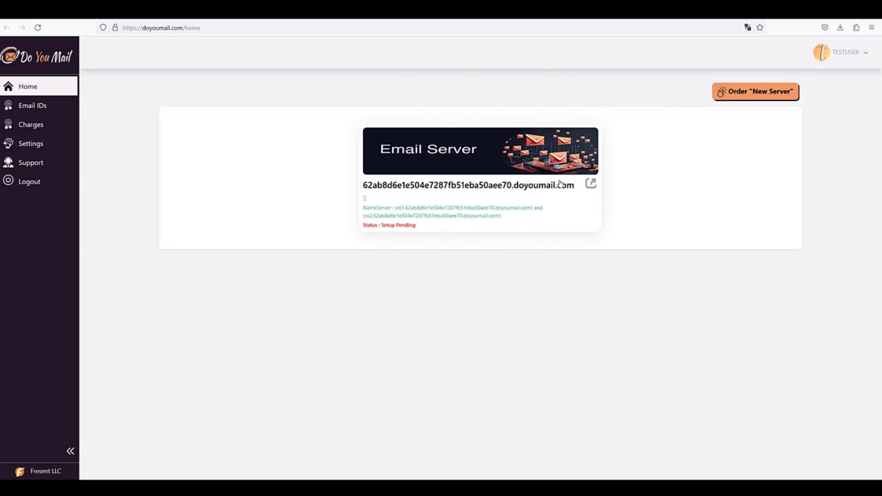
drag(422, 226, 363, 227)
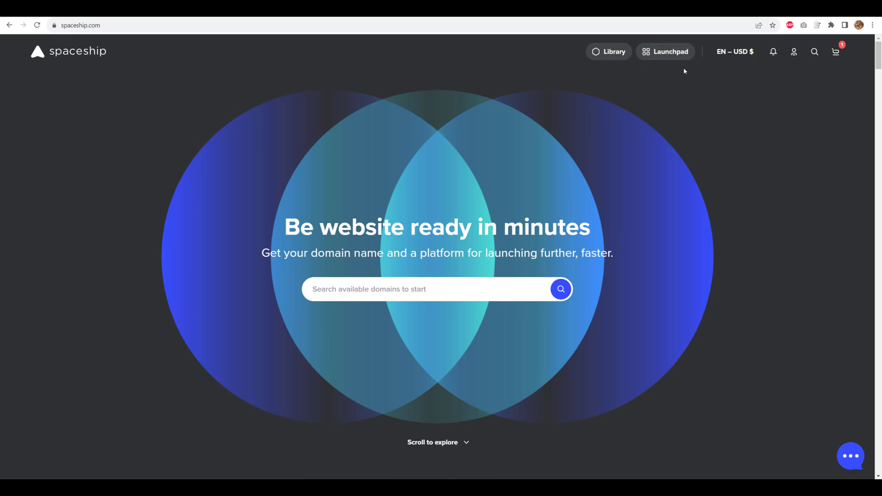
Switch mystrika.uk to Custom DNS using the ns1 and ns2 cus-mail-rcnrd.doyoumail.org nameservers, and confirm
click(666, 51)
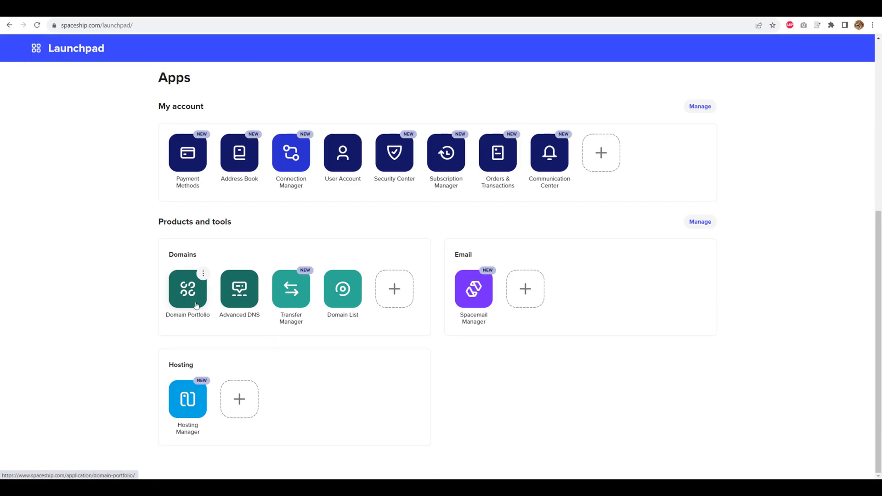
click(196, 305)
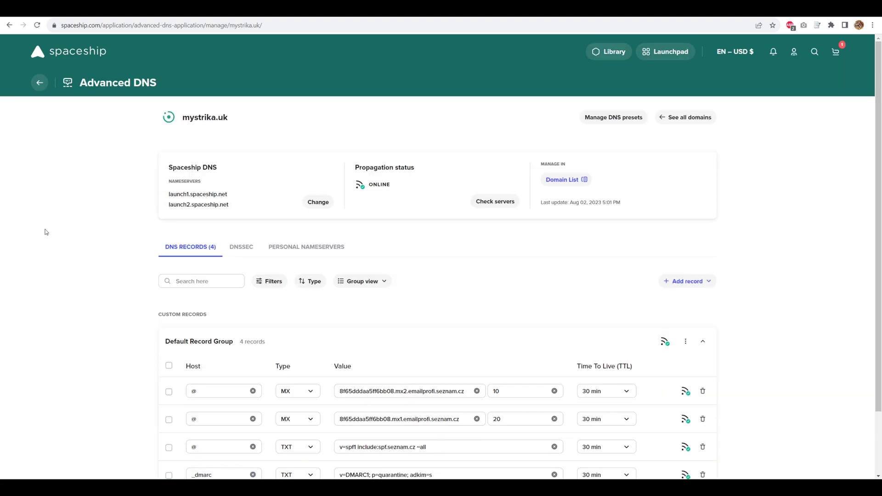
click(321, 204)
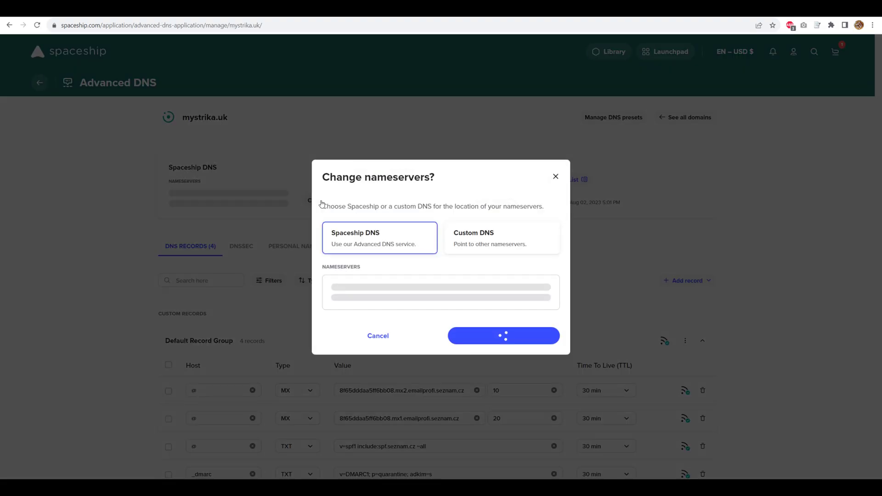
click(516, 235)
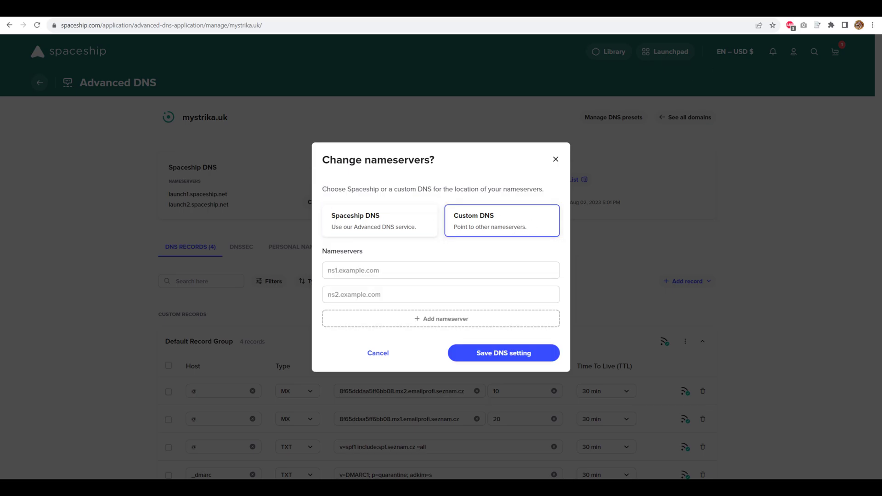
click(788, 9)
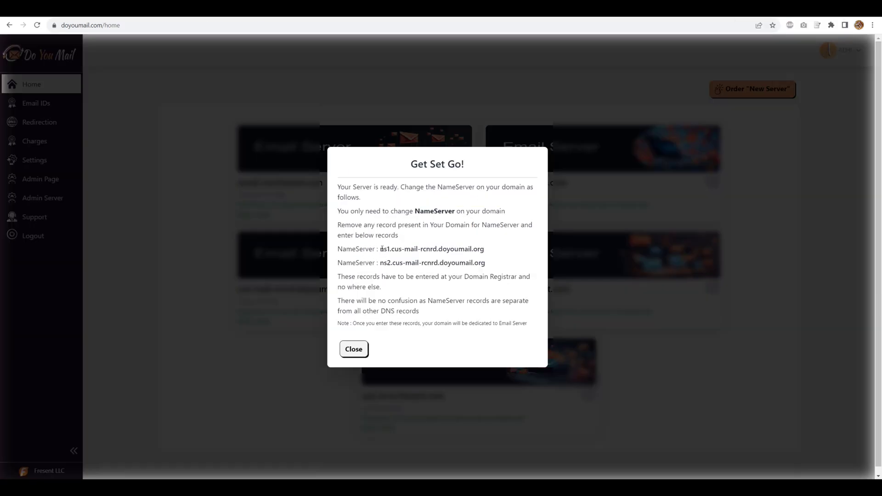
drag(380, 249, 498, 246)
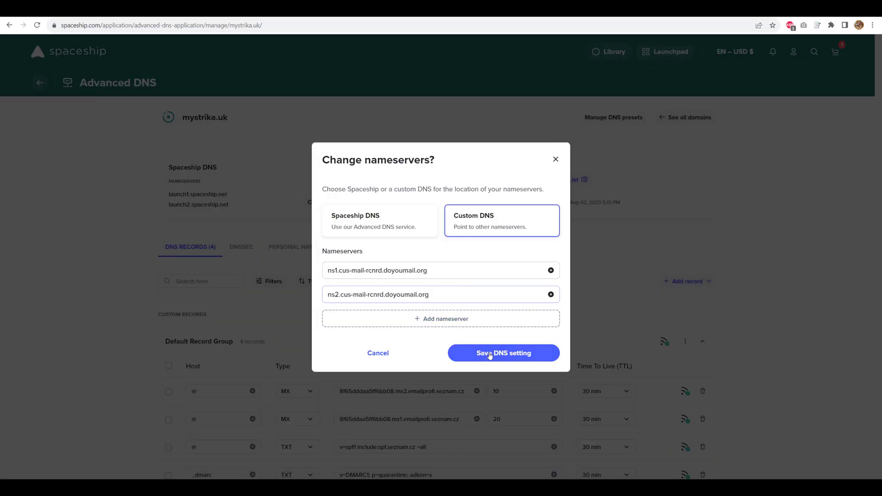
click(489, 354)
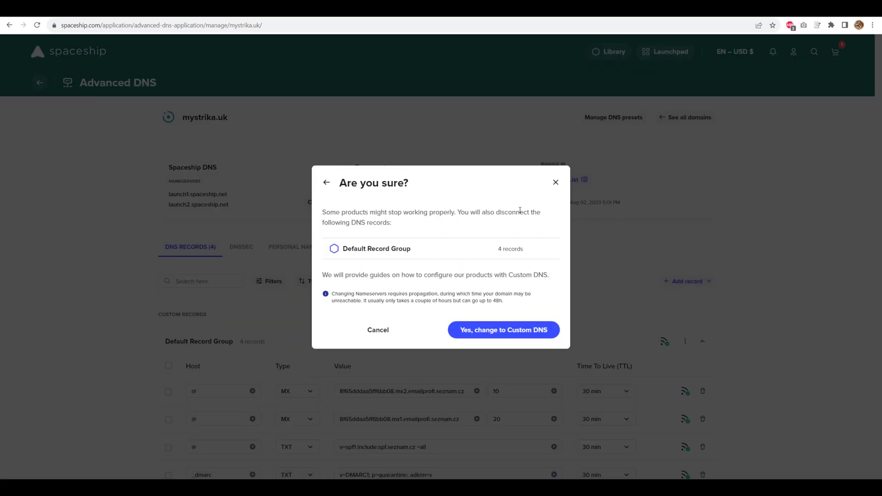
click(500, 330)
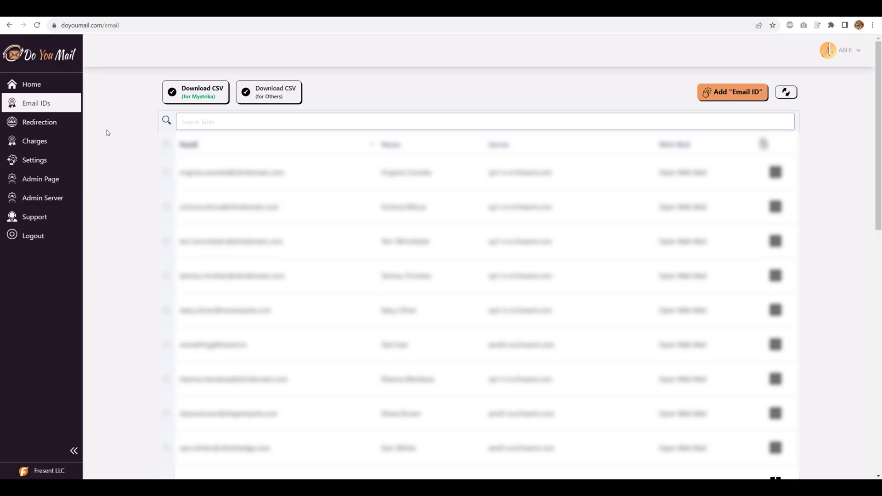
Create a new mystrika.uk email ID, entering its address, password and display name
click(69, 103)
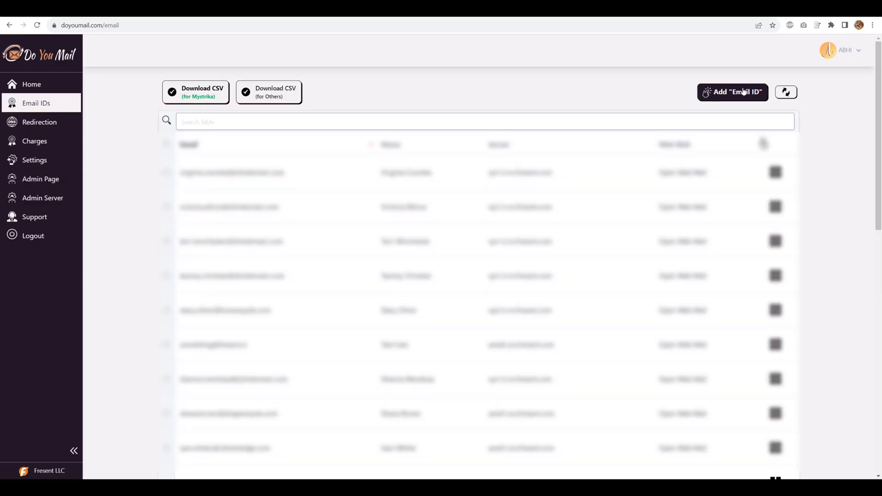
click(743, 92)
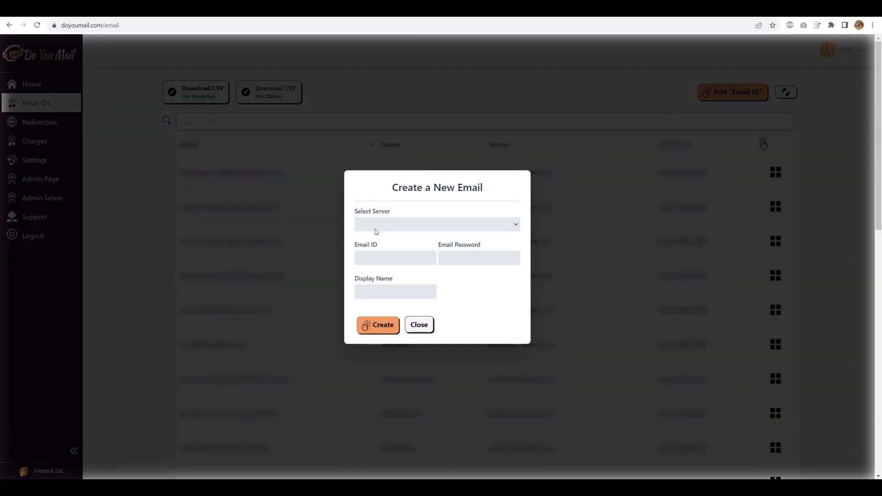
click(381, 257)
key(Tab)
key(Tab)
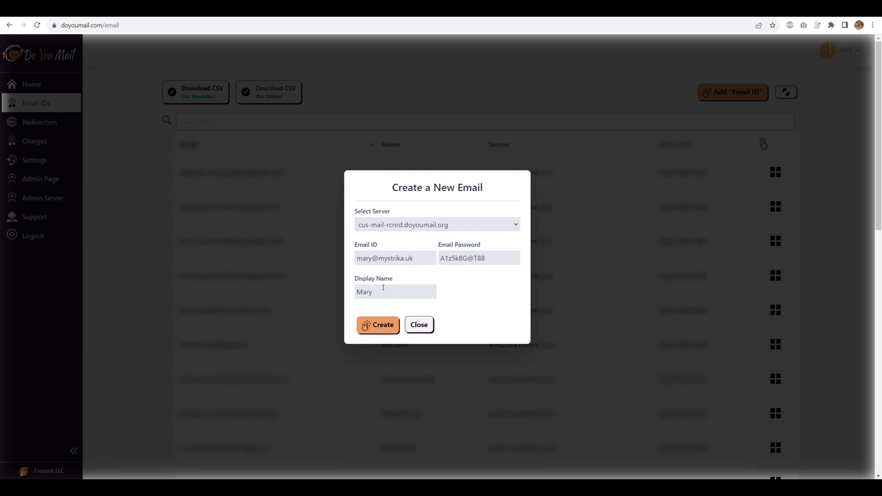
key(Return)
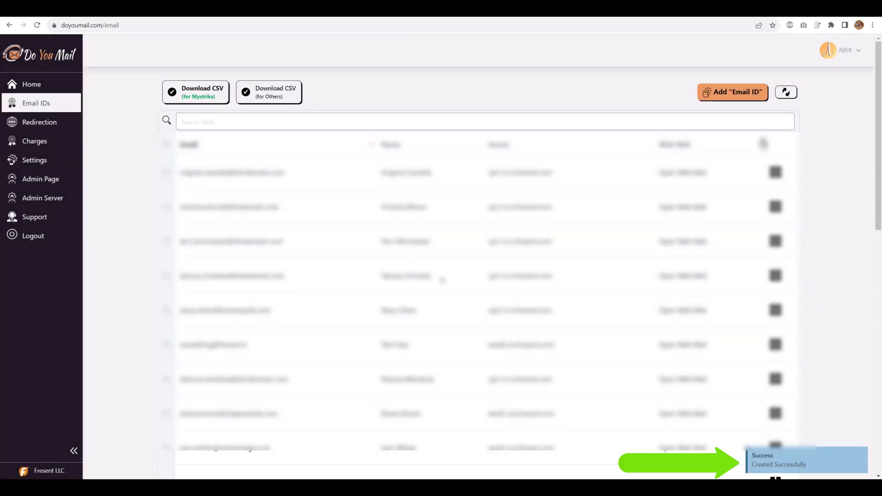
Search the Email IDs list for the new mystrika.uk address
click(204, 118)
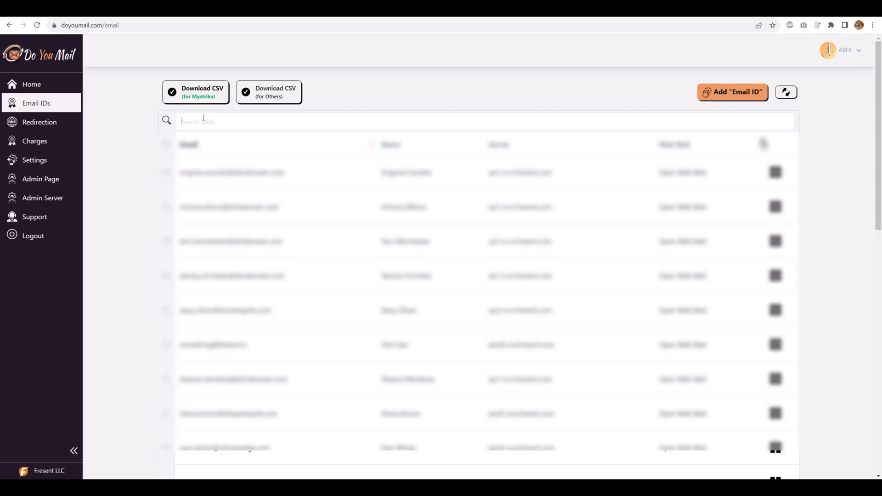
text(@ma)
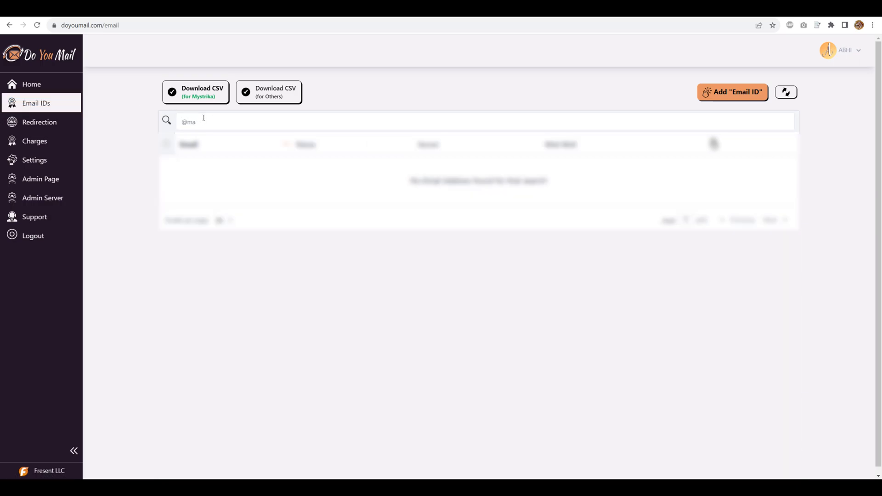
key(ctrl+a)
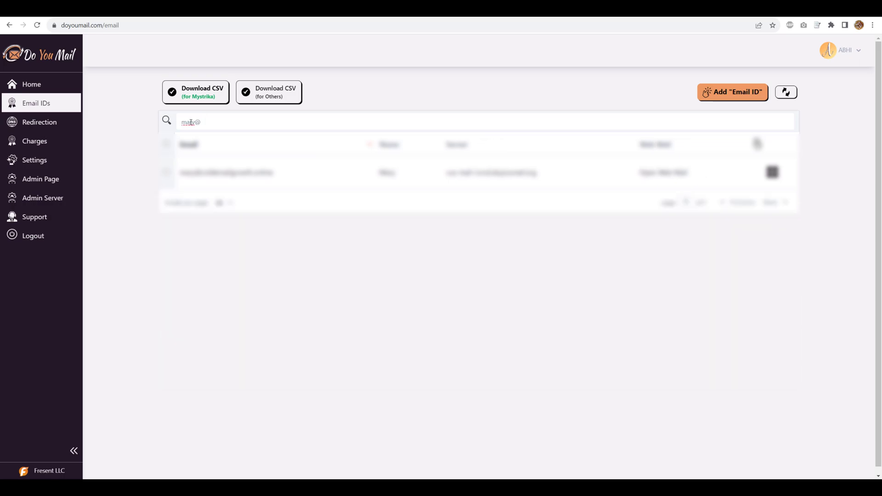
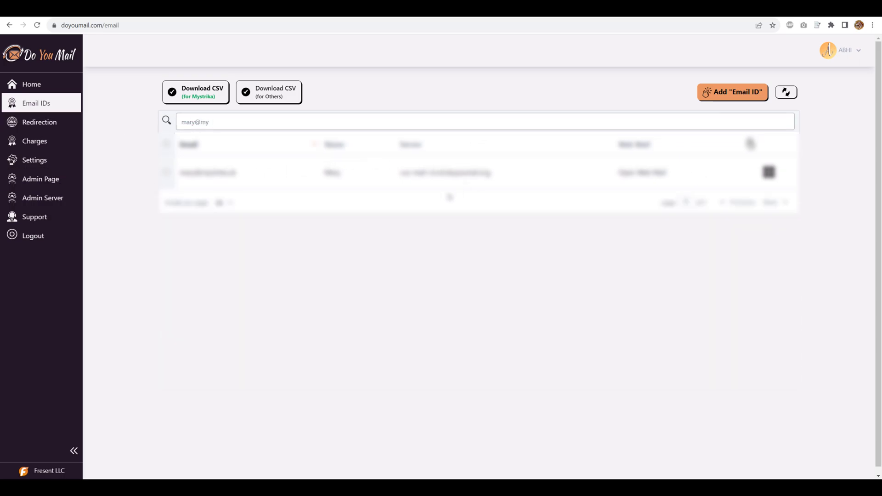
Sign in to webmail and start a new email addressed to the copied mail-tester address
click(644, 179)
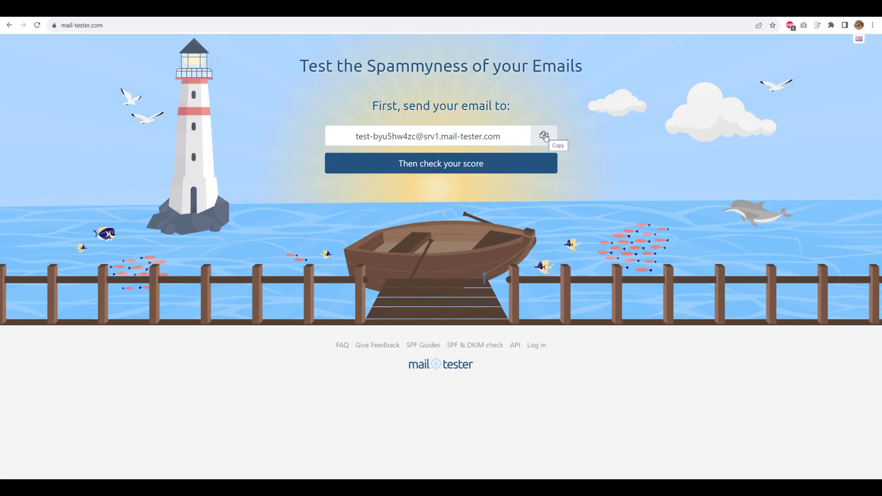
click(545, 136)
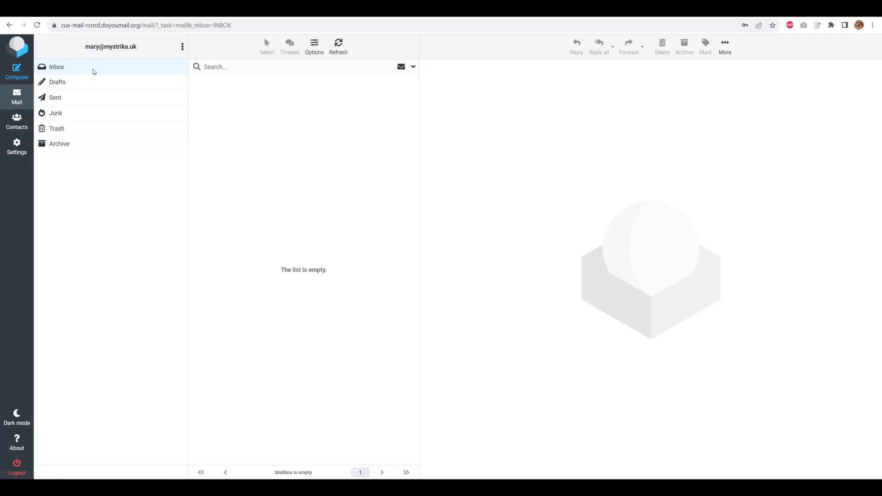
click(17, 71)
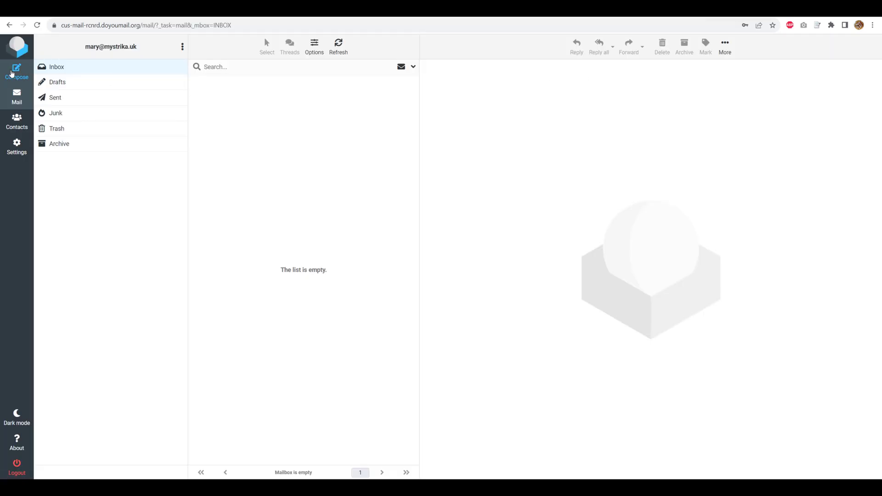
key(ctrl+v)
click(207, 108)
Send it with subject 'This is a test email' and a two-line body asking about SPF, DKIM and DMARC
text(This is a test email)
key(Tab)
text(Let's see how it performs on mail tester.)
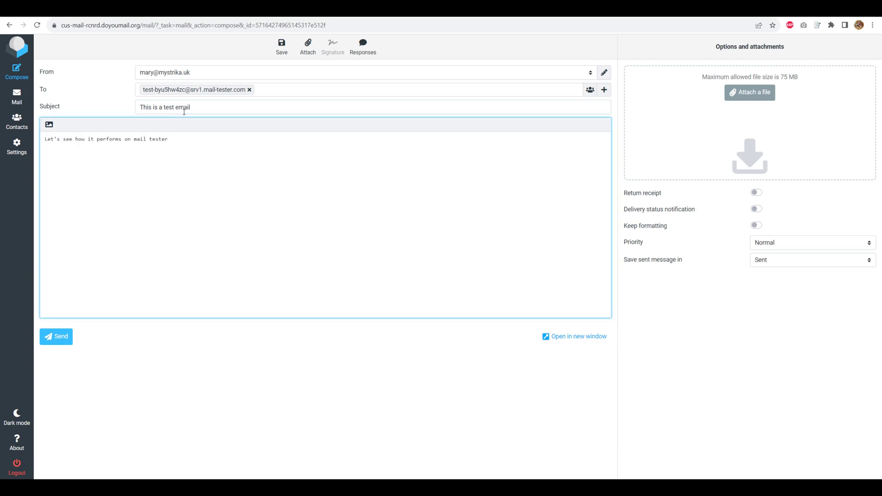
key(Return)
text(Arey SPF, DKIM and DMARC setup correctly.)
key(ctrl+Return)
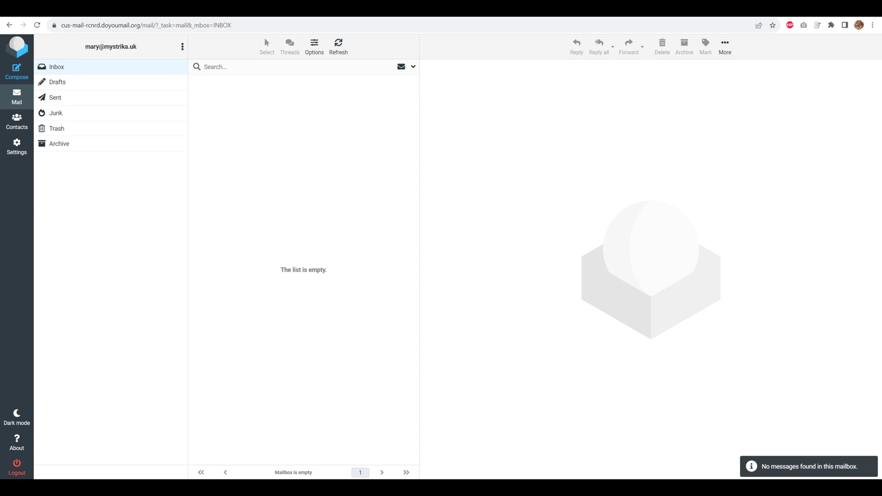
key(ctrl+Tab)
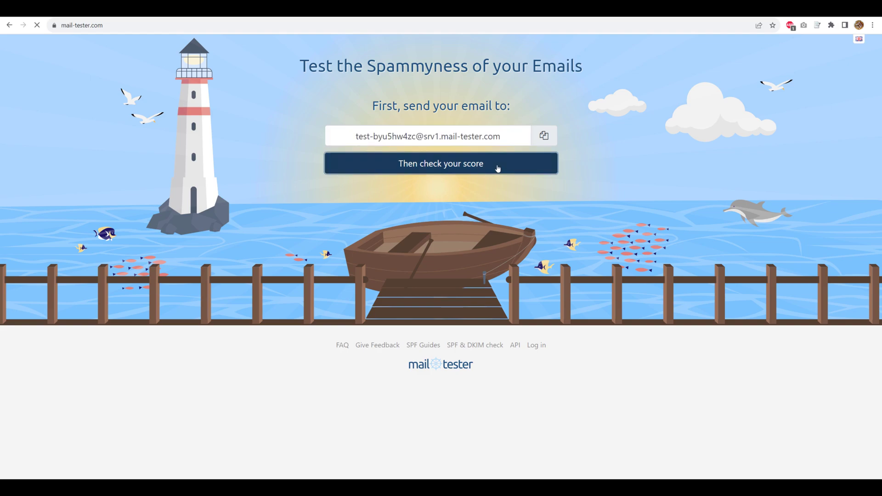
Show the 10/10 mail-tester score and expand the raw message and the SPF, DKIM and DMARC details
click(497, 168)
scroll(186, 231, down, 3)
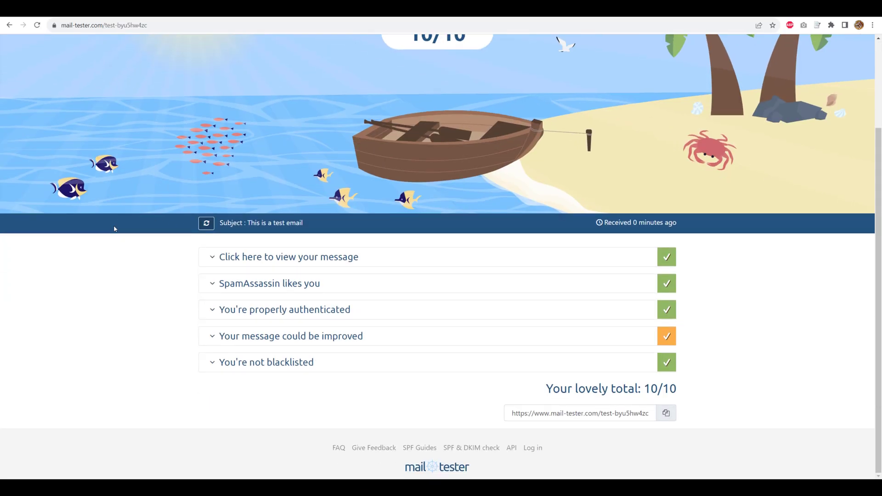
scroll(299, 102, up, 1)
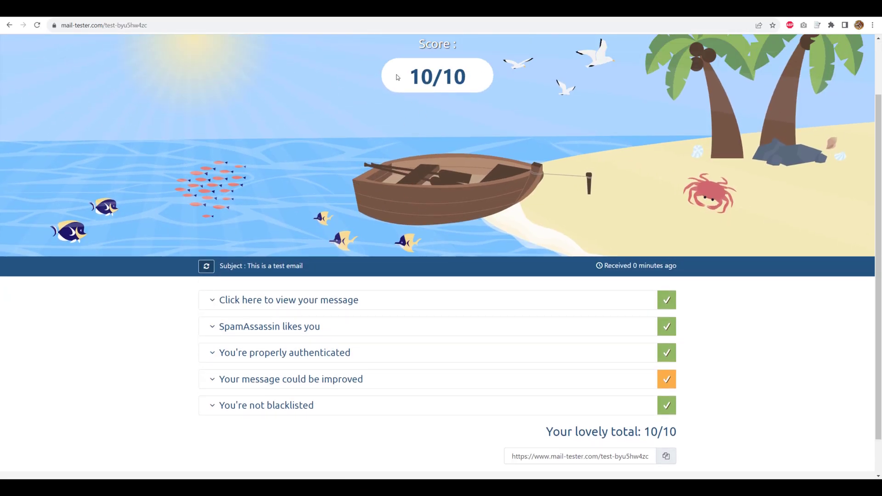
drag(399, 78, 518, 79)
scroll(505, 88, up, 2)
drag(329, 67, 478, 160)
scroll(350, 231, down, 2)
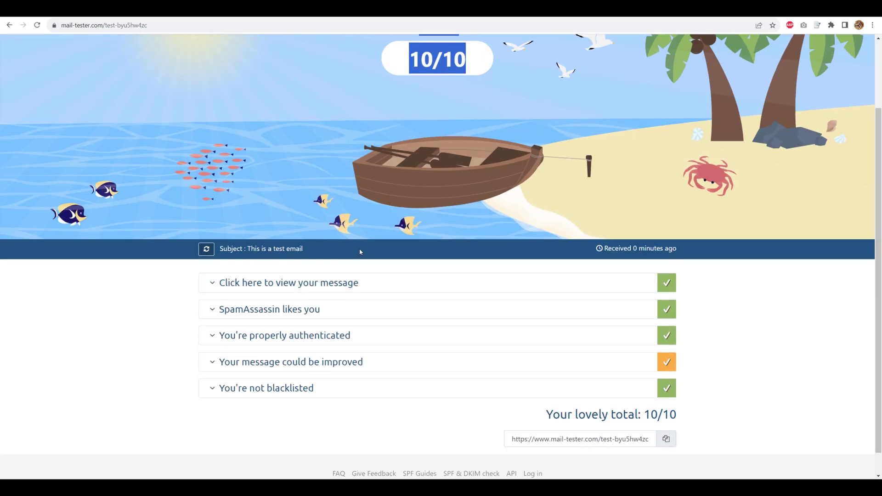
click(253, 278)
click(262, 315)
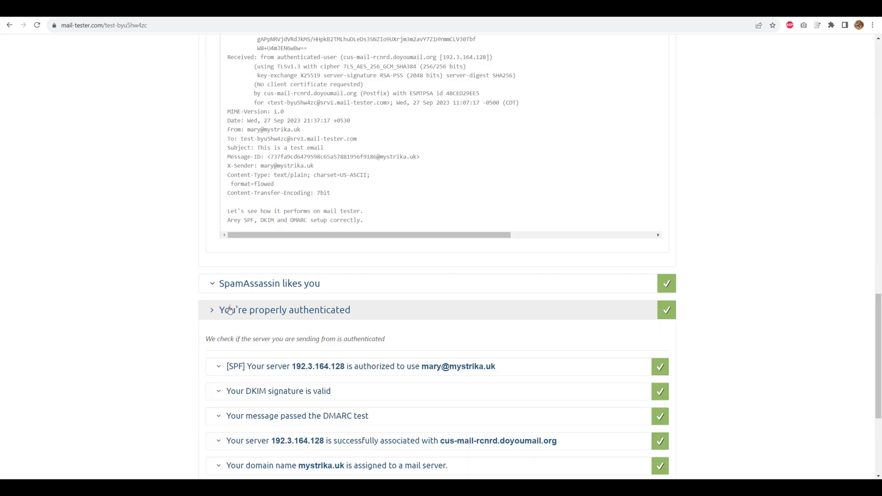
scroll(294, 257, down, 3)
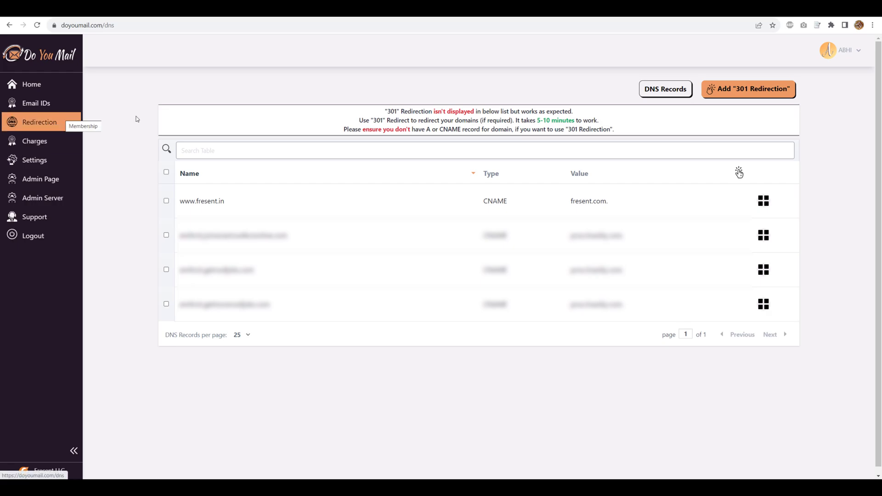
click(766, 88)
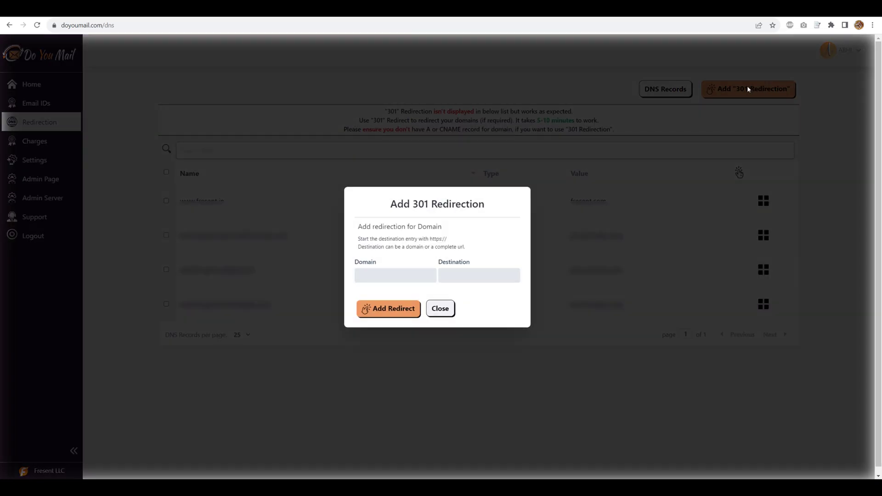
text(mystrika.uk)
key(Tab)
text(https://mystrika.com)
key(Return)
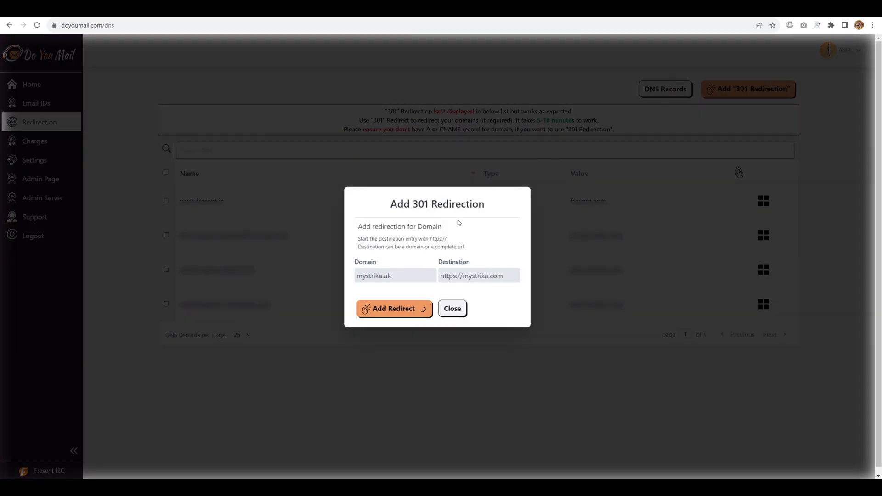
Load mystrika.uk in a new tab to test the redirect
key(ctrl+t)
text(mystrika.uk)
key(Return)
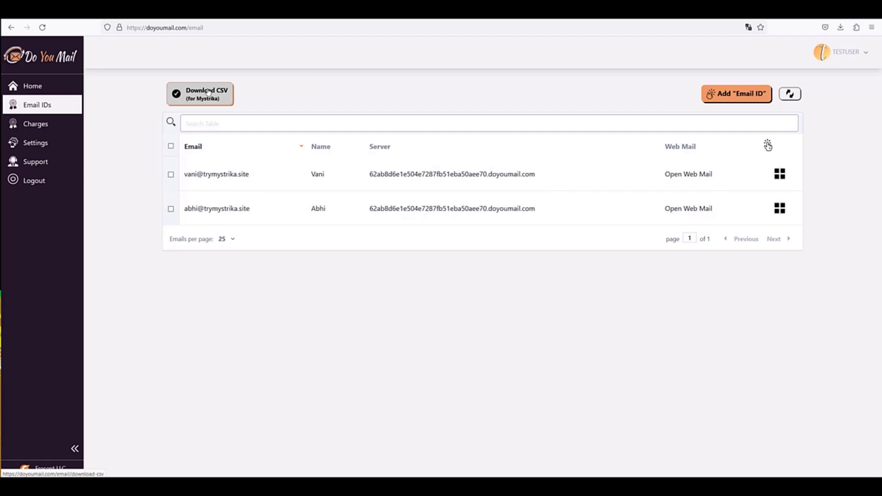
Download the Mystrika email IDs CSV and open AllEmailIDs(2).csv
click(208, 92)
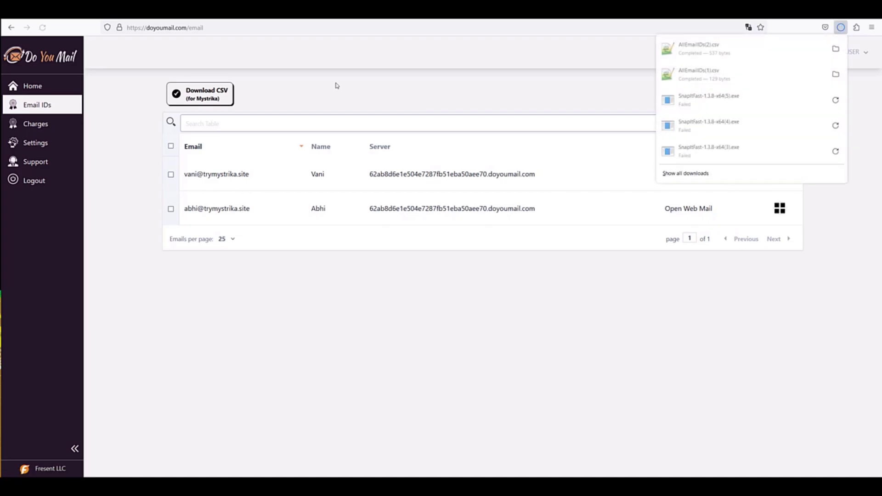
click(794, 54)
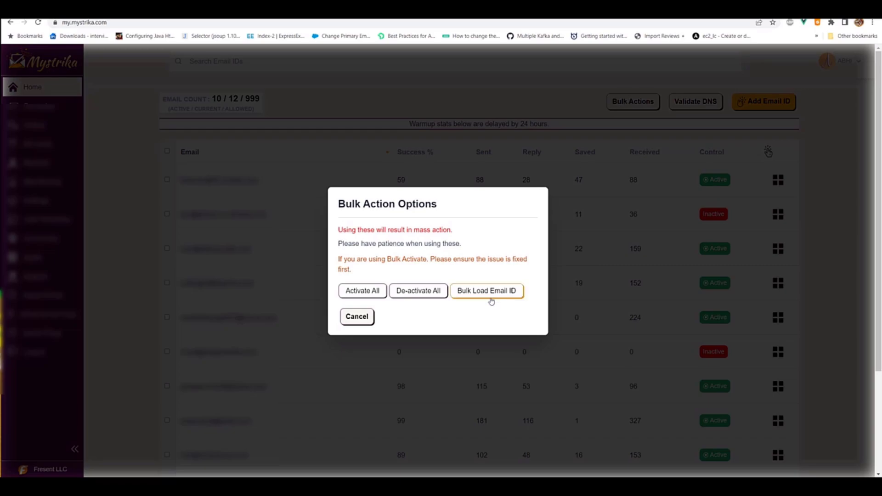
click(494, 292)
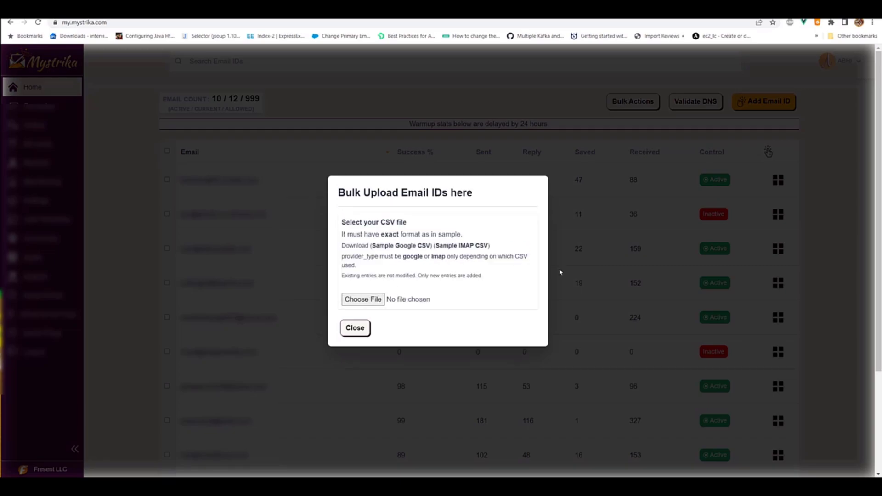
click(356, 299)
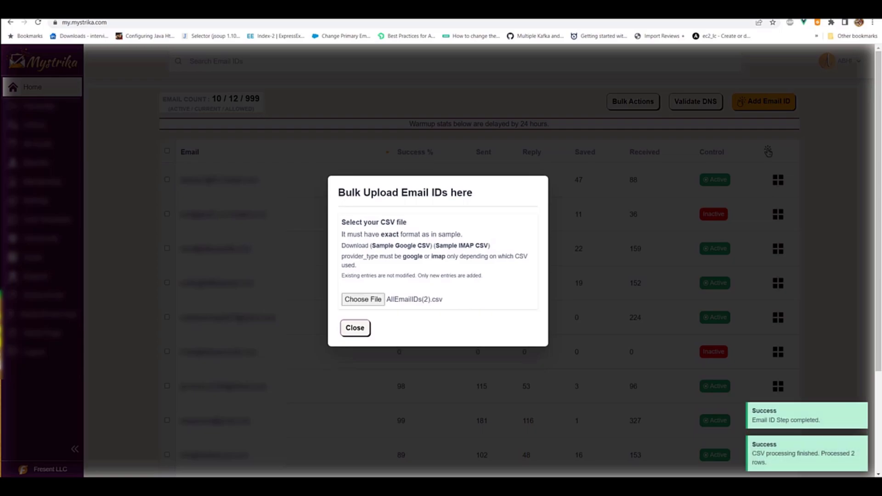
click(355, 327)
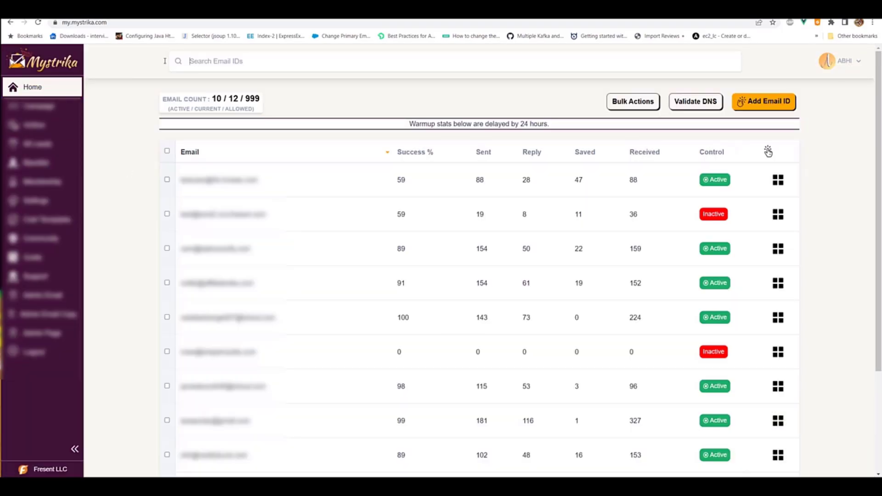
text(@try)
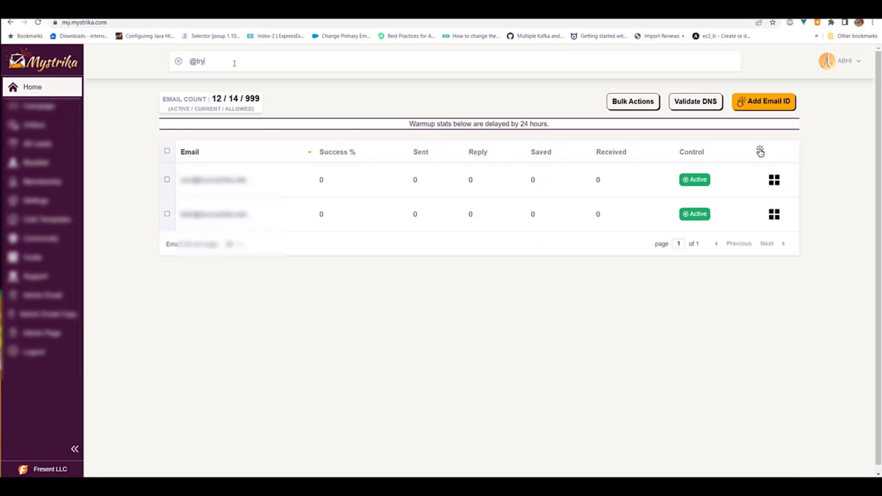